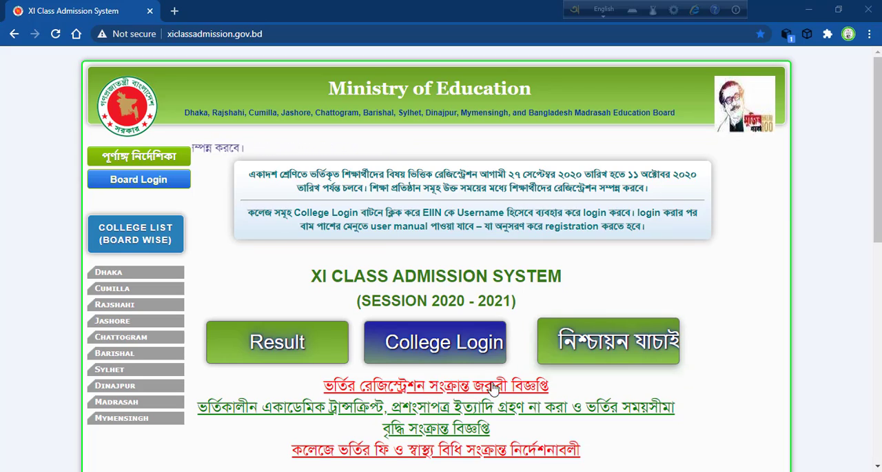
Step: Open the urgent notice on admission registration, read it through to the signature, and close it
{"action": "left_click", "coordinate": [404, 391]}
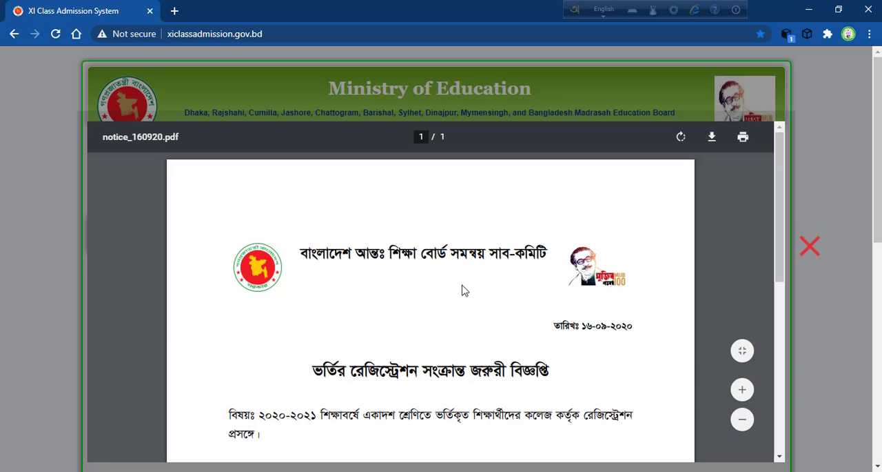
{"action": "scroll", "coordinate": [785, 207], "scroll_direction": "down", "scroll_amount": 3}
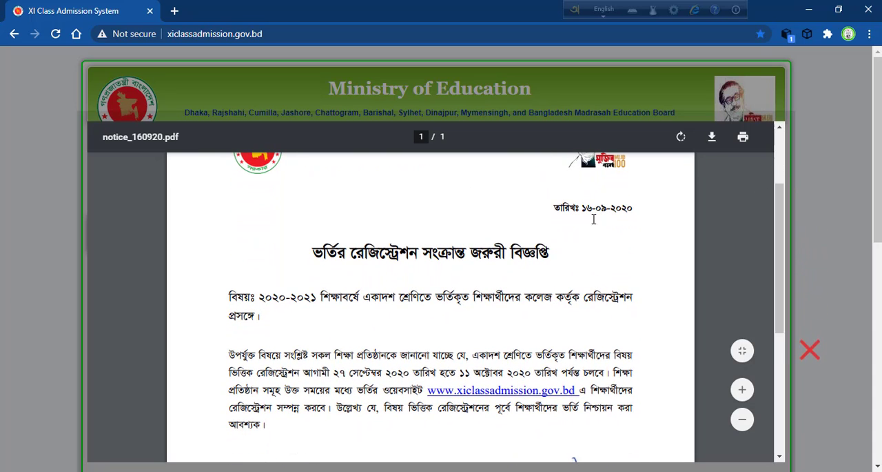
{"action": "scroll", "coordinate": [782, 201], "scroll_direction": "down", "scroll_amount": 2}
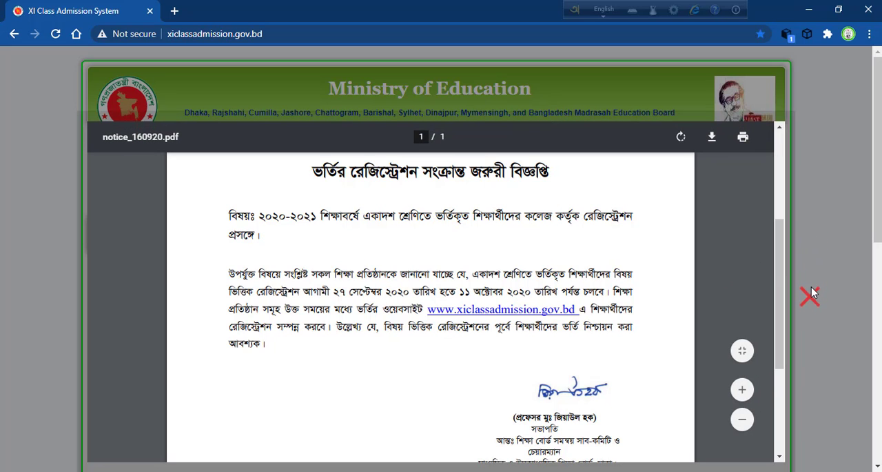
{"action": "left_click", "coordinate": [811, 311]}
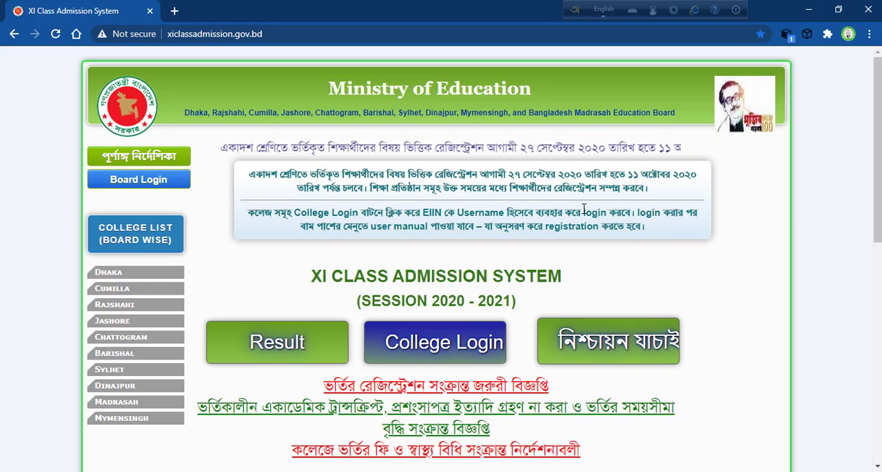
Step: Log in to the college account using the saved EIIN/User ID and password
{"action": "left_click", "coordinate": [442, 356]}
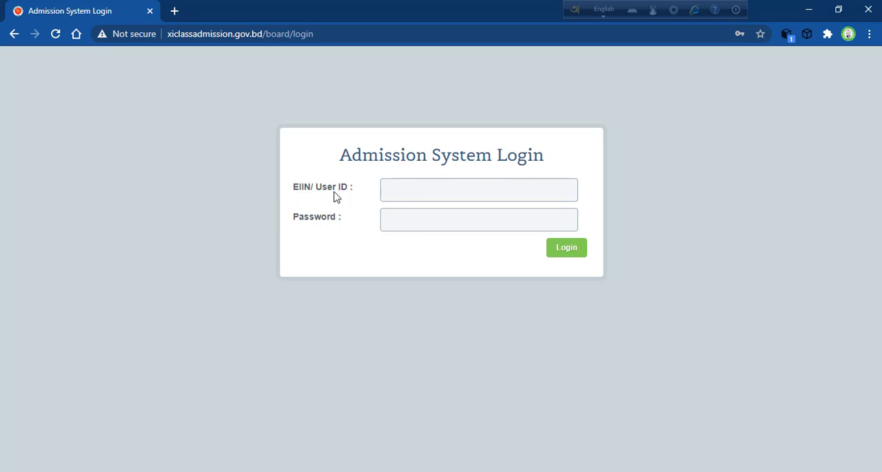
{"action": "left_click", "coordinate": [417, 188]}
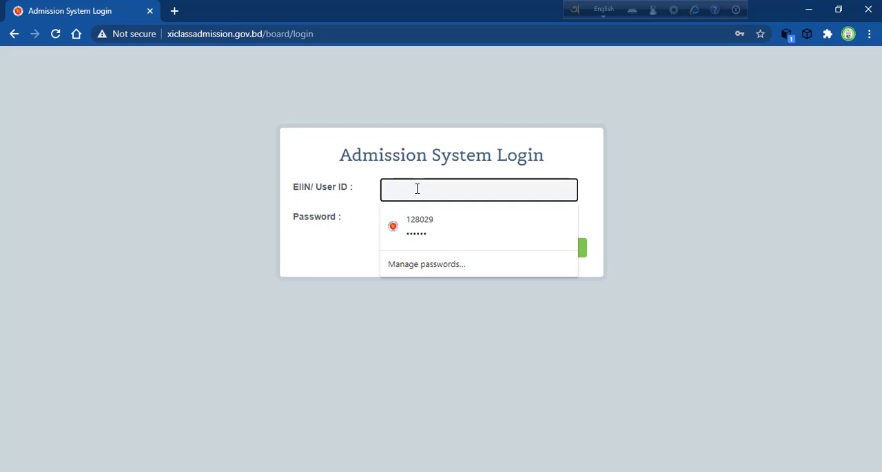
{"action": "left_click", "coordinate": [419, 233]}
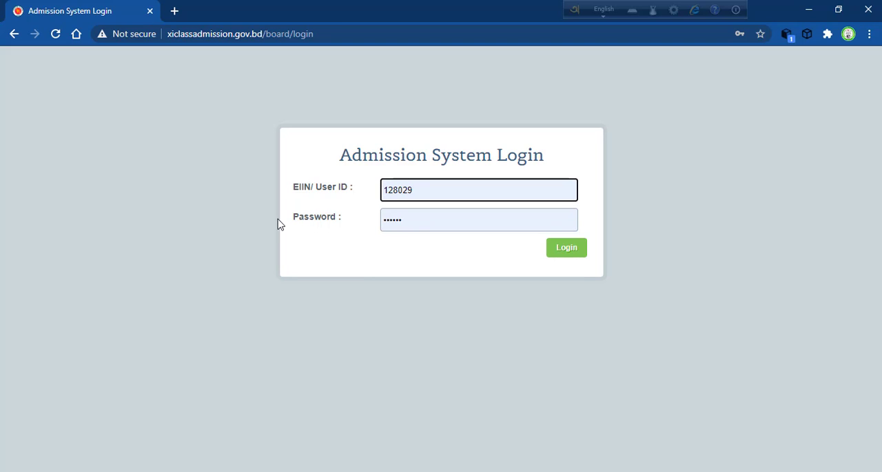
{"action": "left_click", "coordinate": [569, 252]}
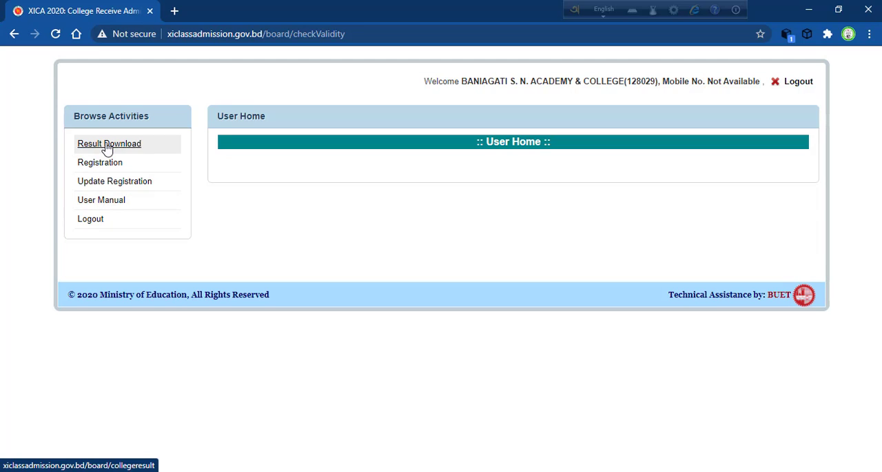
Step: Open the user manual and look through its pages on student registration, returning to the first page
{"action": "left_click", "coordinate": [101, 200]}
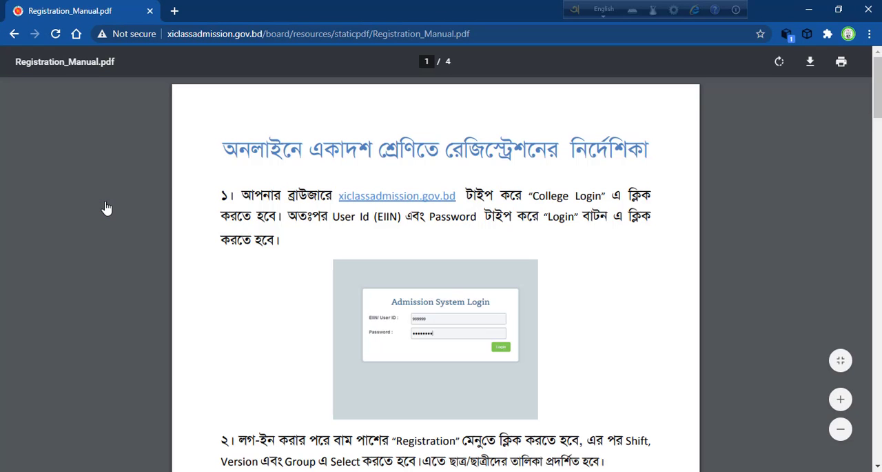
{"action": "left_click", "coordinate": [811, 65]}
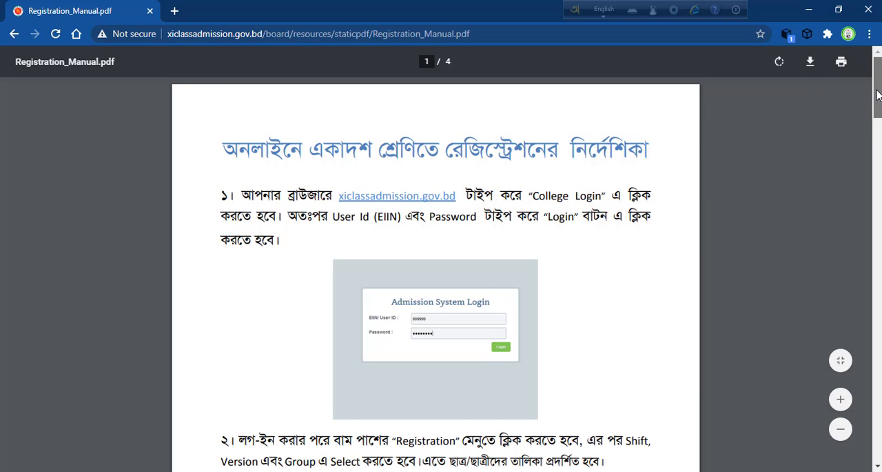
{"action": "left_click_drag", "start_coordinate": [878, 95], "coordinate": [877, 200]}
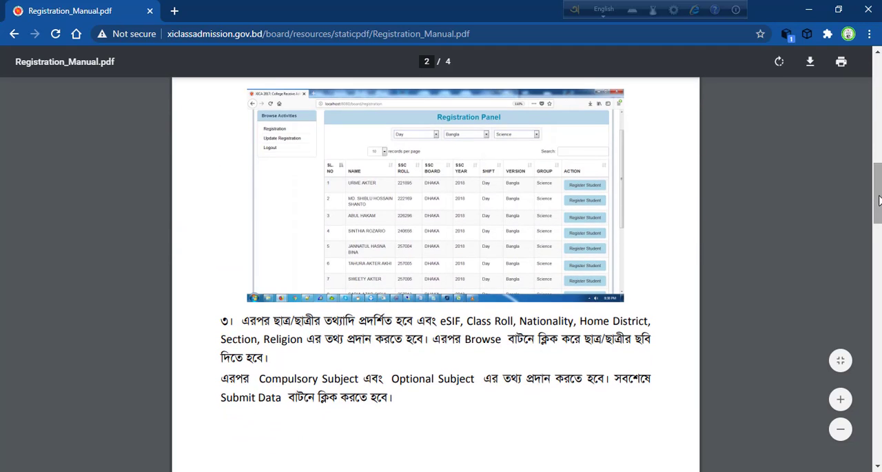
{"action": "left_click", "coordinate": [878, 269]}
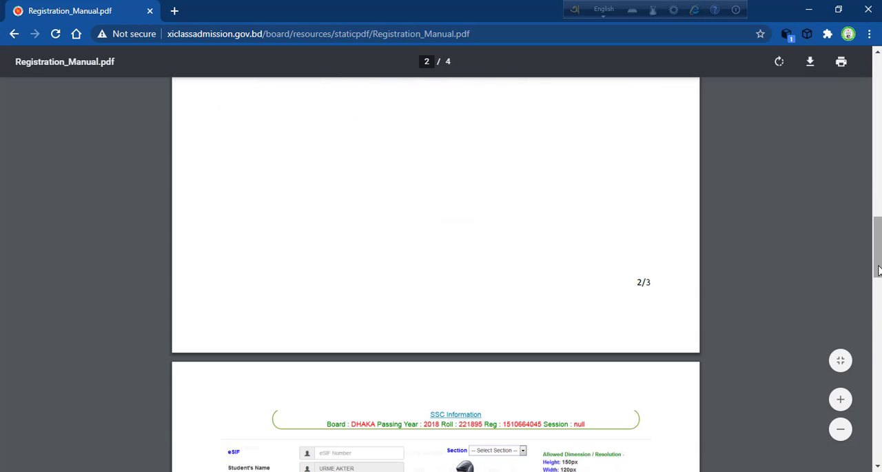
{"action": "left_click", "coordinate": [878, 353]}
{"action": "left_click", "coordinate": [879, 355]}
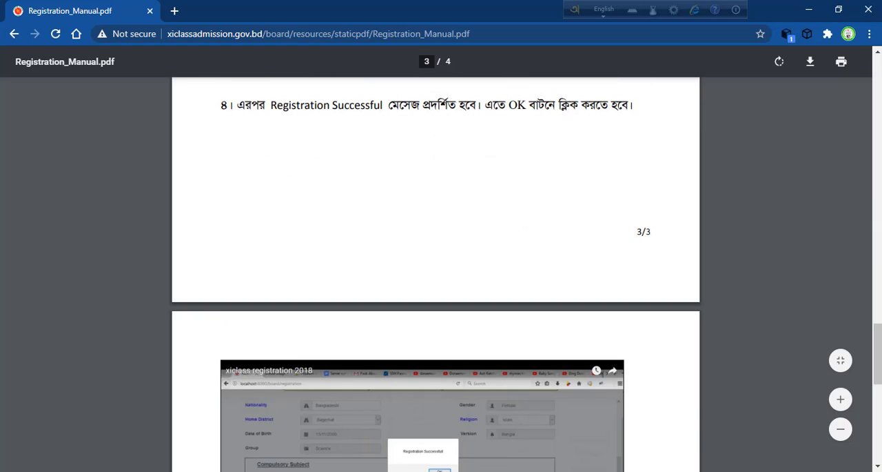
{"action": "left_click", "coordinate": [880, 135]}
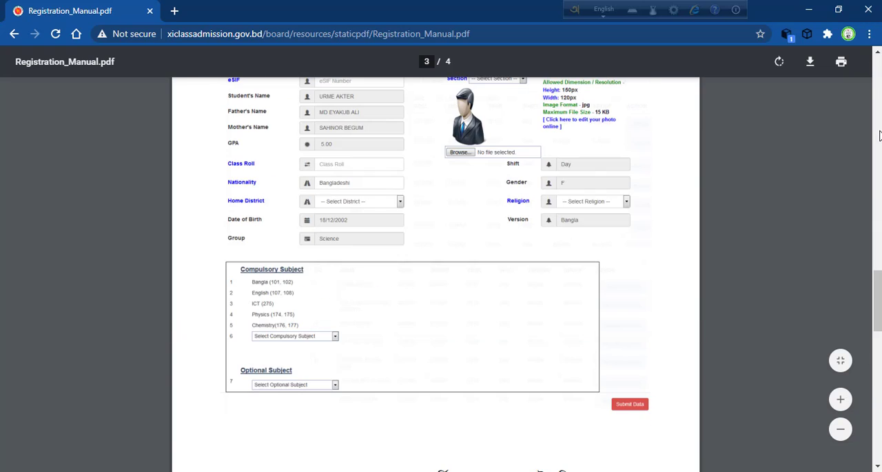
{"action": "left_click", "coordinate": [880, 67]}
{"action": "left_click", "coordinate": [880, 67]}
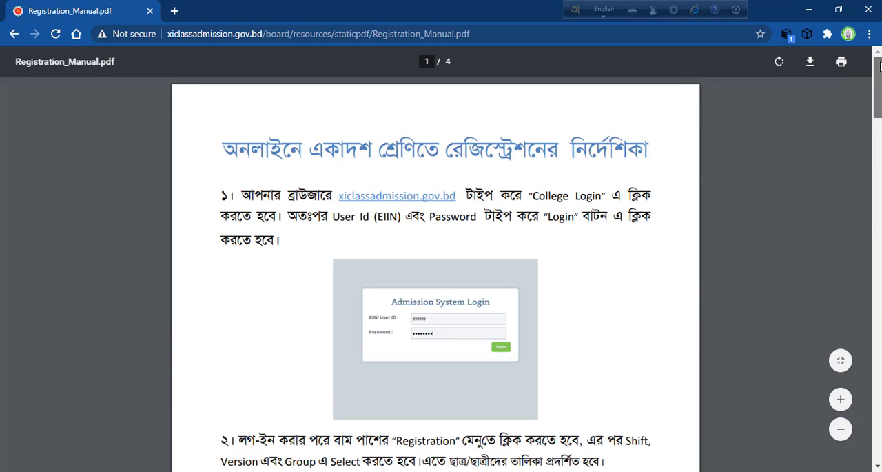
Step: Download the registration manual PDF to the Desktop and return to the user home page
{"action": "left_click", "coordinate": [811, 63]}
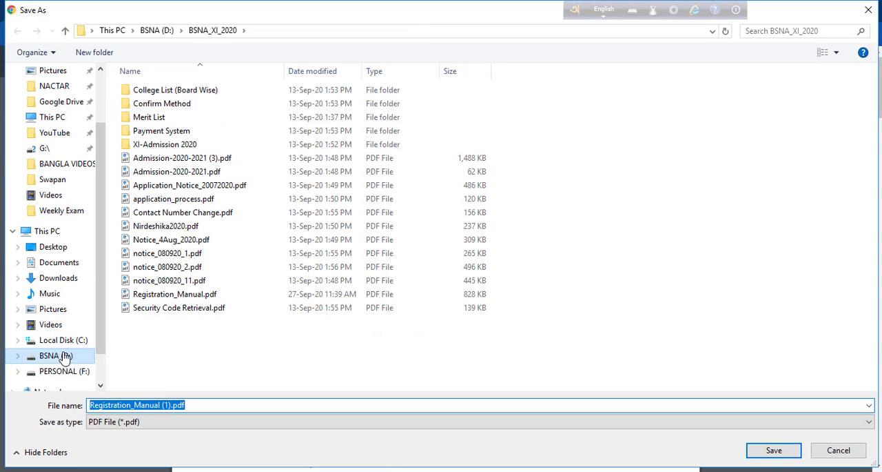
{"action": "left_click", "coordinate": [51, 248]}
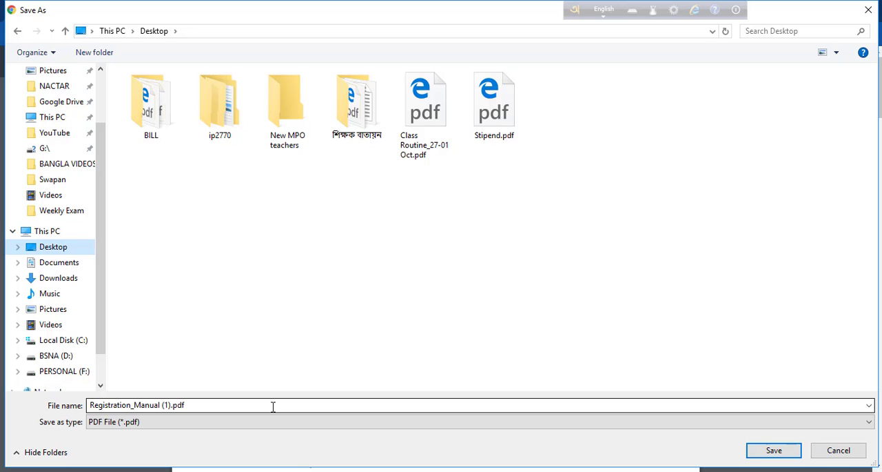
{"action": "left_click", "coordinate": [765, 450]}
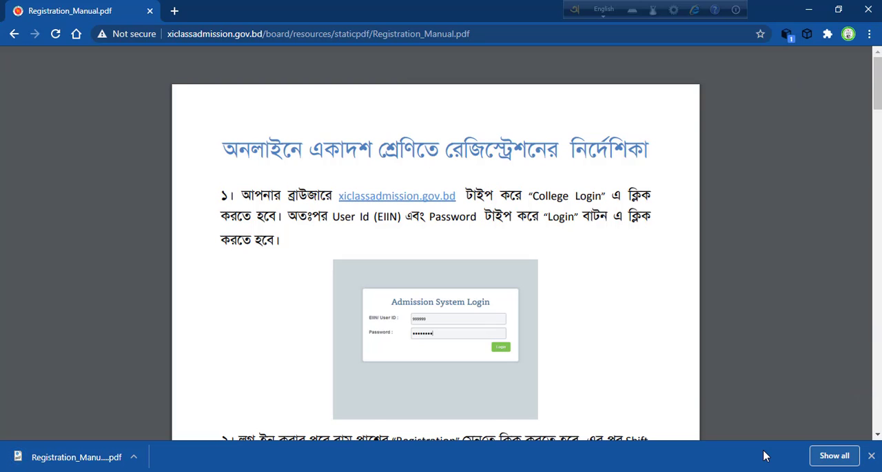
{"action": "left_click", "coordinate": [13, 34]}
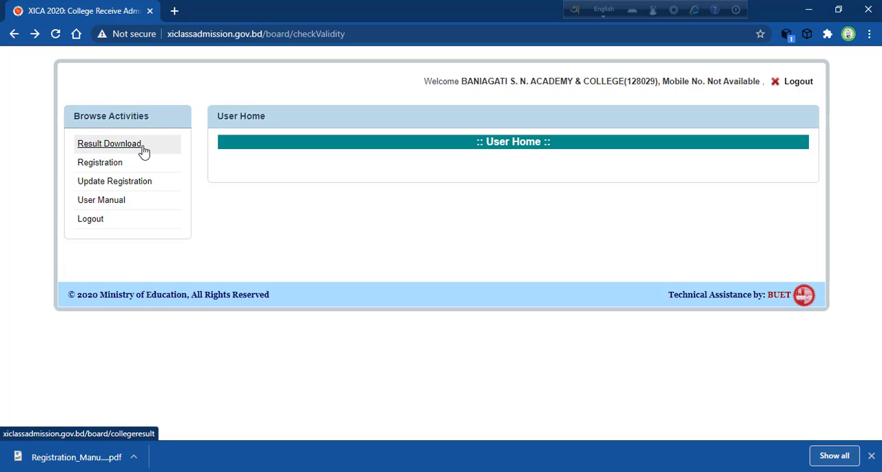
Step: Open the student registration page and list the students for Day shift, Bangla version and Humanities group
{"action": "left_click", "coordinate": [96, 168]}
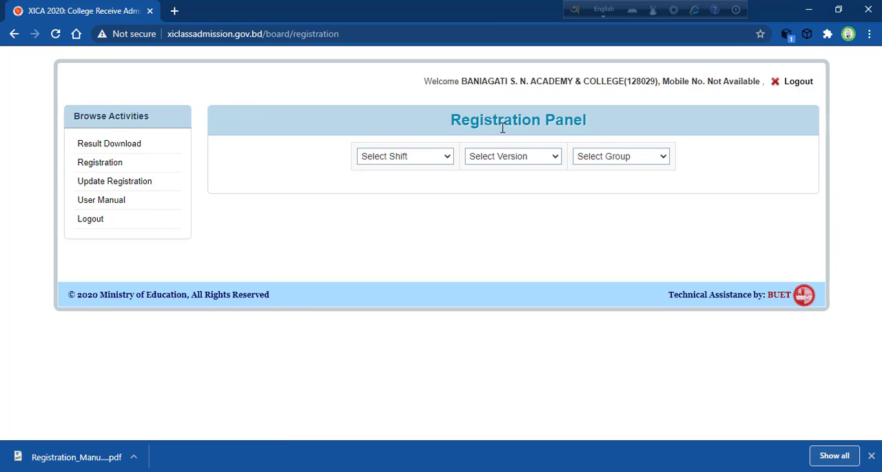
{"action": "left_click", "coordinate": [446, 158]}
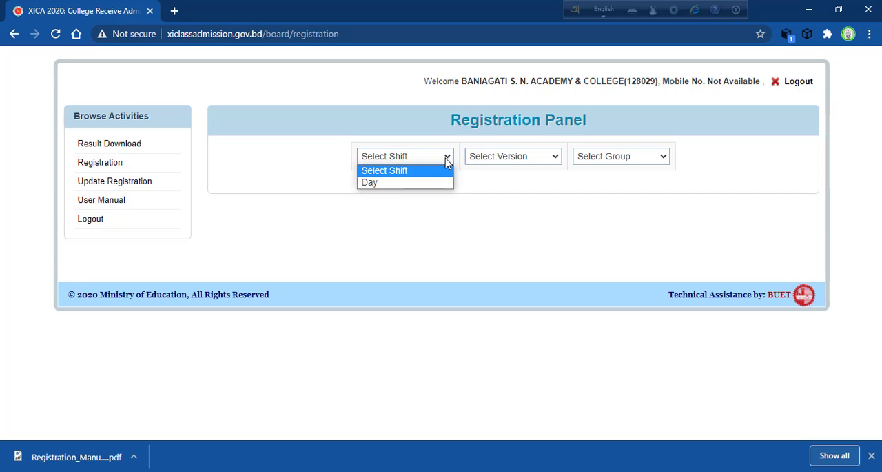
{"action": "left_click", "coordinate": [429, 182]}
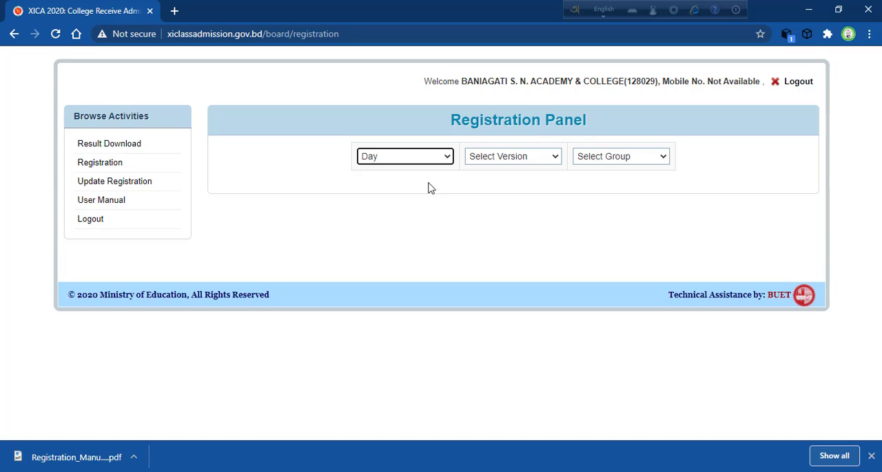
{"action": "left_click", "coordinate": [504, 162]}
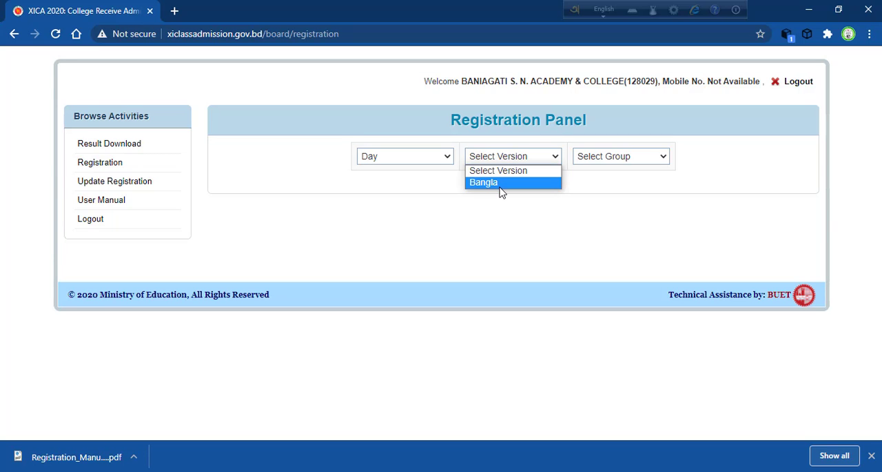
{"action": "left_click", "coordinate": [501, 185]}
{"action": "left_click", "coordinate": [609, 160]}
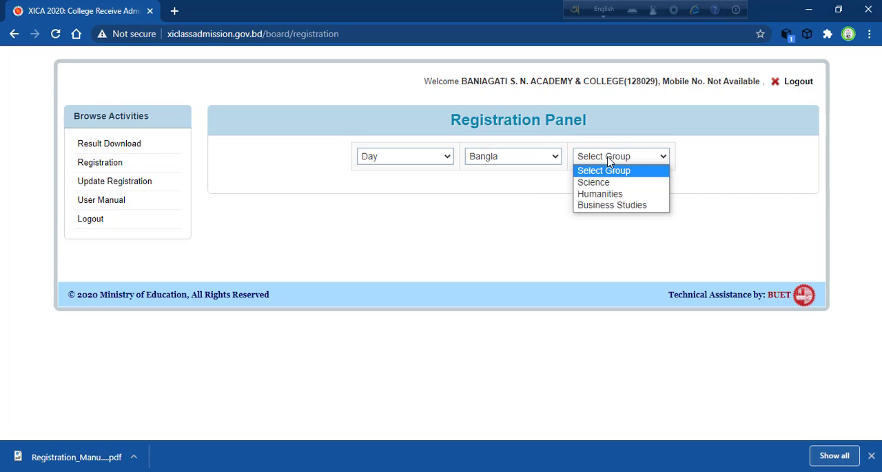
{"action": "left_click", "coordinate": [600, 195]}
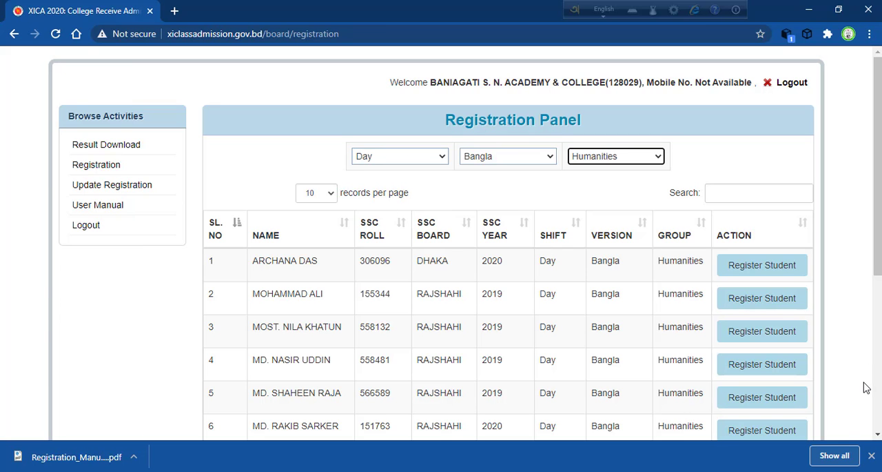
Step: Look through the first page of the Humanities student list down to its page navigation and return to its start
{"action": "left_click", "coordinate": [877, 434]}
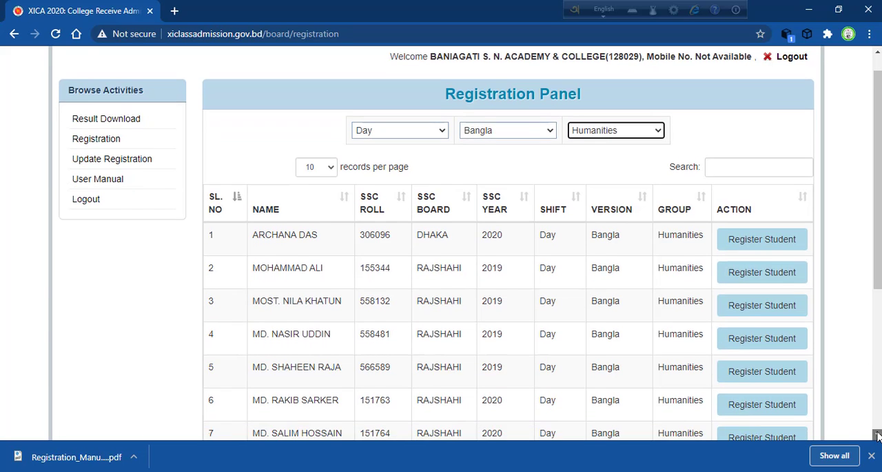
{"action": "left_click", "coordinate": [878, 434]}
{"action": "left_click", "coordinate": [877, 434]}
{"action": "left_click", "coordinate": [877, 434]}
{"action": "left_click", "coordinate": [877, 435]}
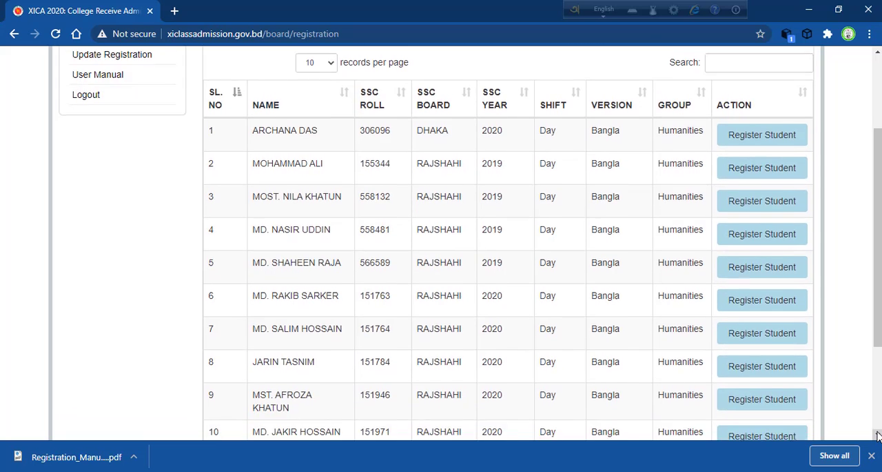
{"action": "left_click", "coordinate": [877, 434]}
{"action": "left_click", "coordinate": [877, 435]}
{"action": "left_click", "coordinate": [877, 435]}
{"action": "left_click", "coordinate": [878, 435]}
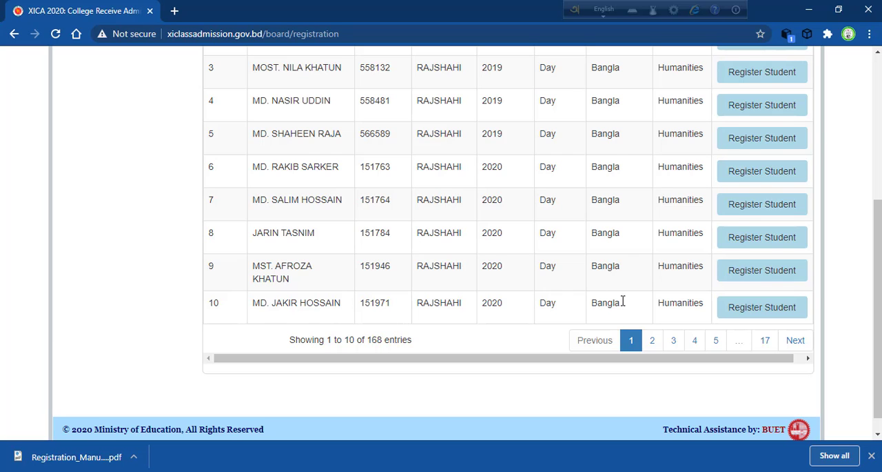
{"action": "left_click", "coordinate": [879, 95]}
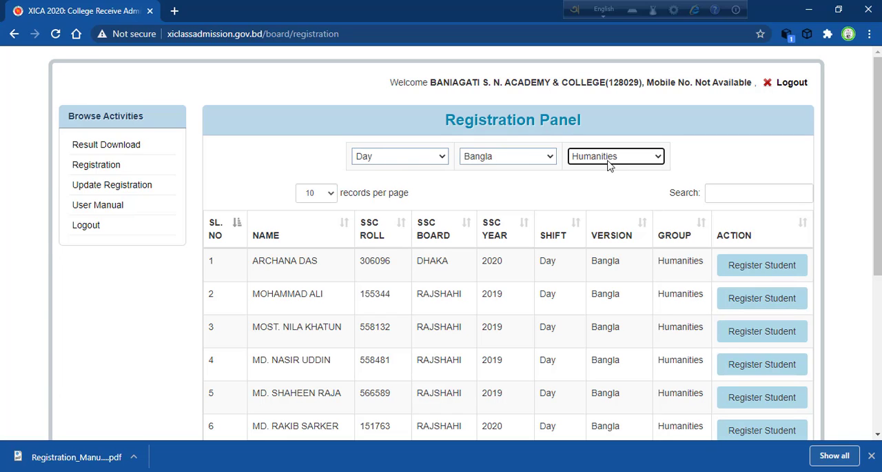
Step: Open the registration form for the first listed student and enter 01 as eSIF number and 01 as class roll
{"action": "left_click", "coordinate": [749, 274]}
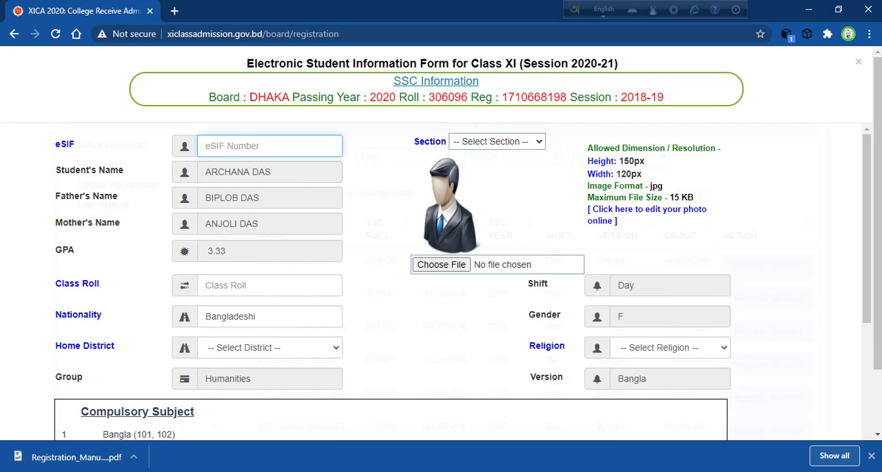
{"action": "left_click", "coordinate": [871, 455]}
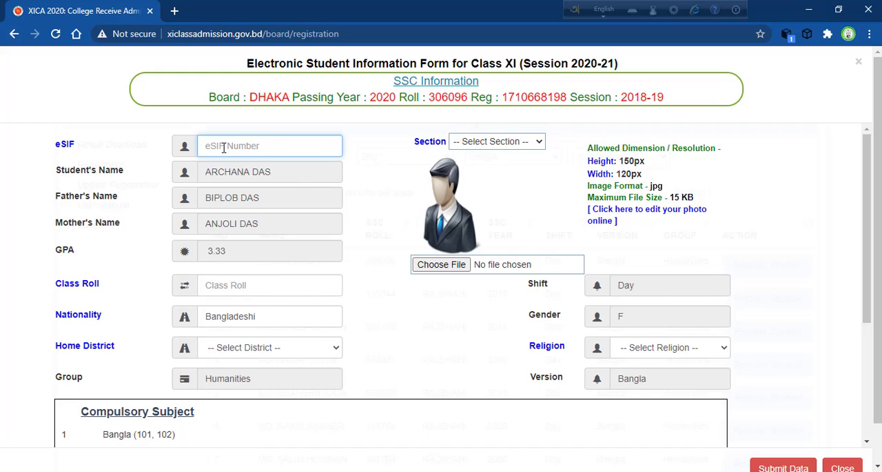
{"action": "type", "text": "01"}
{"action": "left_click", "coordinate": [217, 289]}
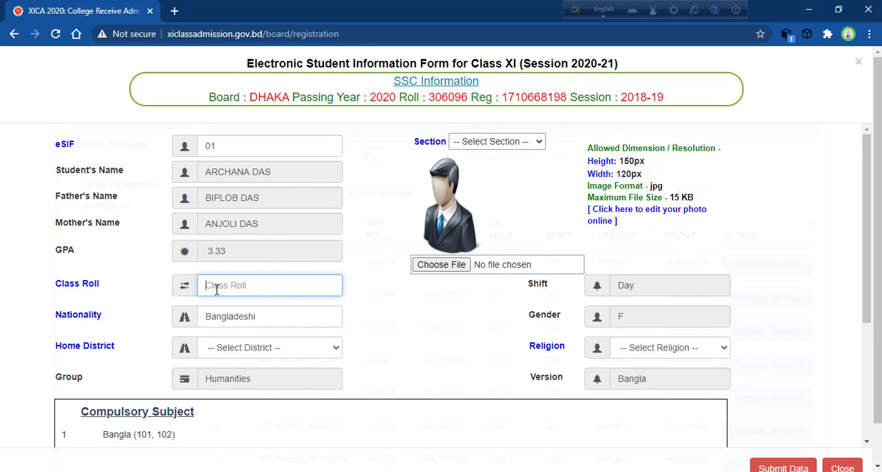
{"action": "type", "text": "01"}
Step: Set the student's home district to Sunamganj
{"action": "left_click", "coordinate": [279, 353]}
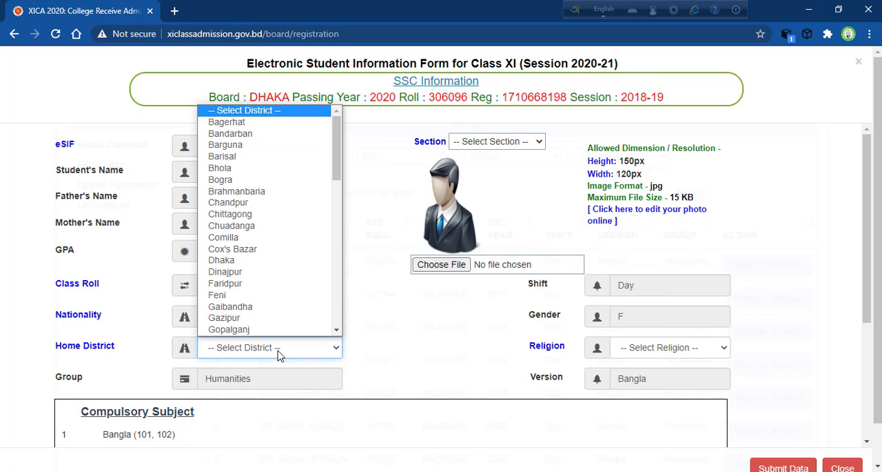
{"action": "key", "text": "s"}
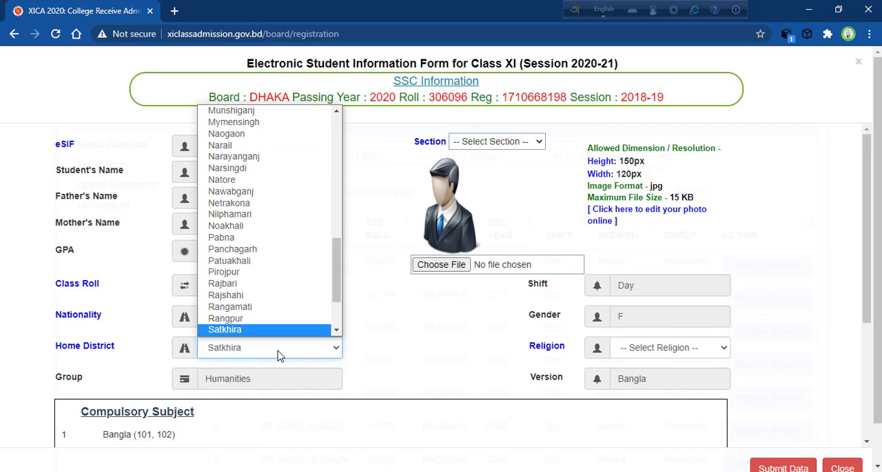
{"action": "key", "text": "i"}
{"action": "left_click", "coordinate": [282, 333]}
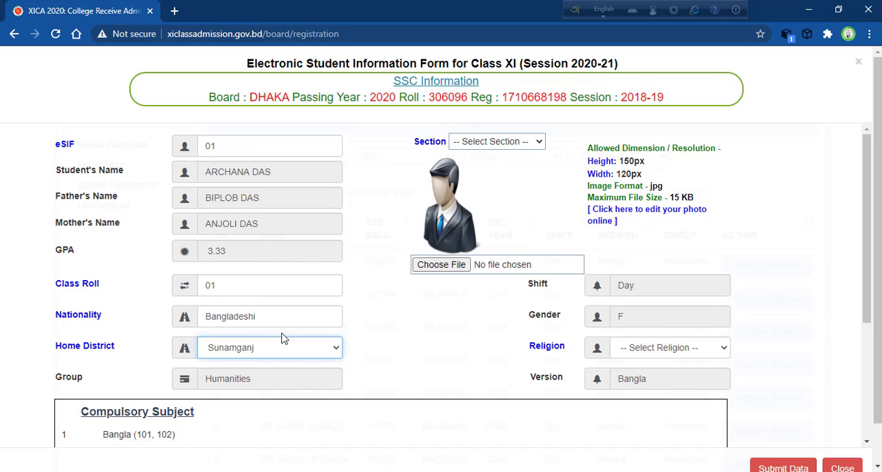
Step: Set the student's home district to Sirajganj and the section to A
{"action": "left_click", "coordinate": [277, 355]}
{"action": "key", "text": "s"}
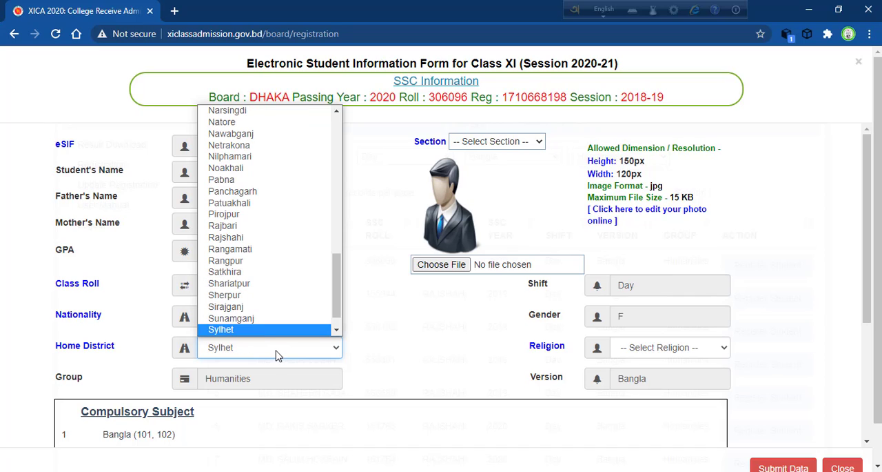
{"action": "key", "text": "i"}
{"action": "left_click", "coordinate": [277, 354]}
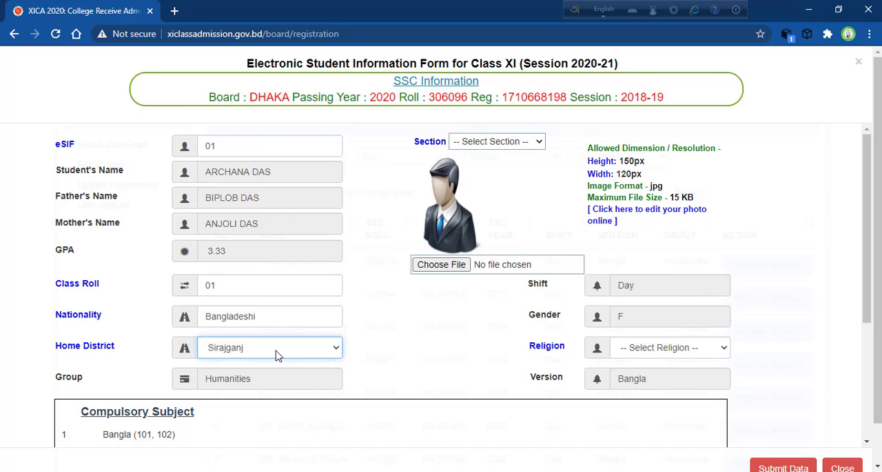
{"action": "left_click", "coordinate": [514, 142]}
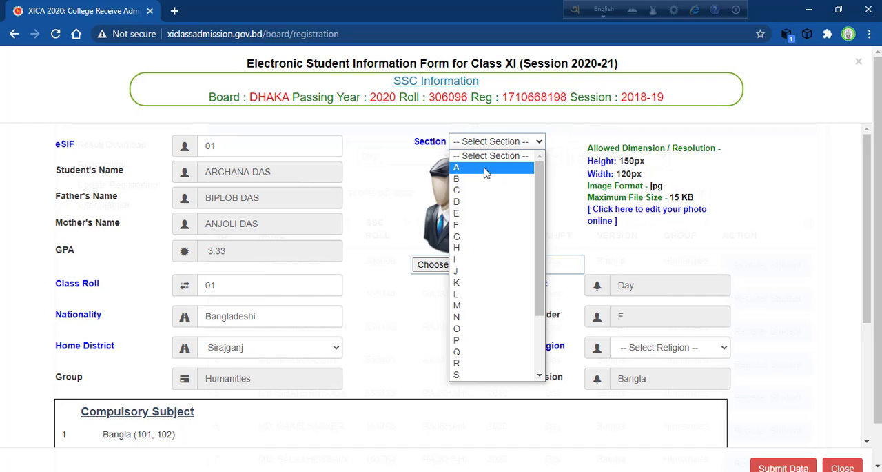
{"action": "left_click", "coordinate": [486, 167]}
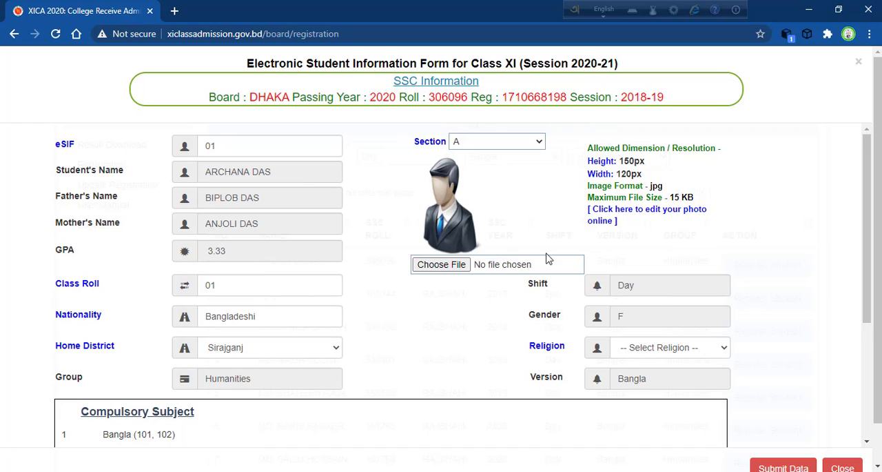
Step: Choose History (304,305), Economics (109,110) and Logic (121,122) as compulsory subjects 4, 5 and 6
{"action": "left_click", "coordinate": [867, 441]}
{"action": "left_click", "coordinate": [867, 441]}
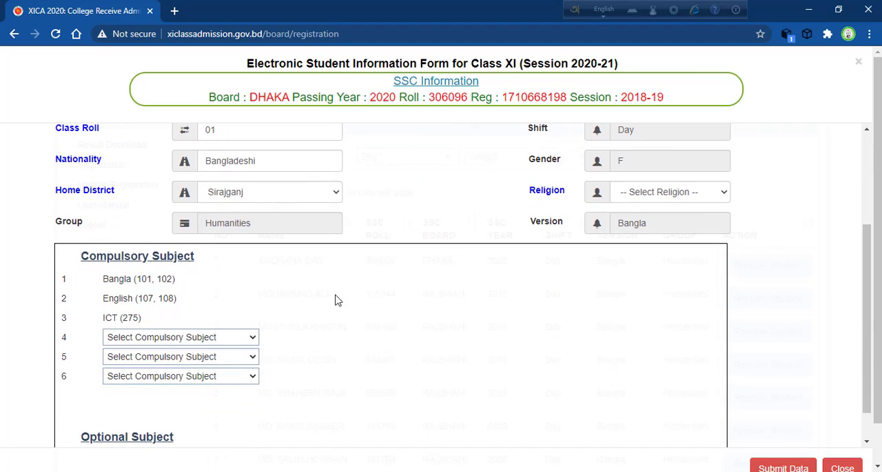
{"action": "left_click", "coordinate": [174, 337]}
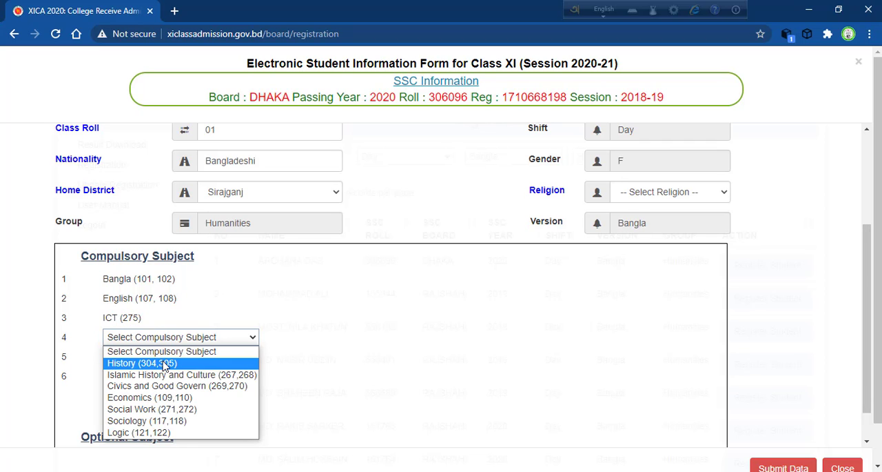
{"action": "left_click", "coordinate": [165, 363]}
{"action": "left_click", "coordinate": [171, 358]}
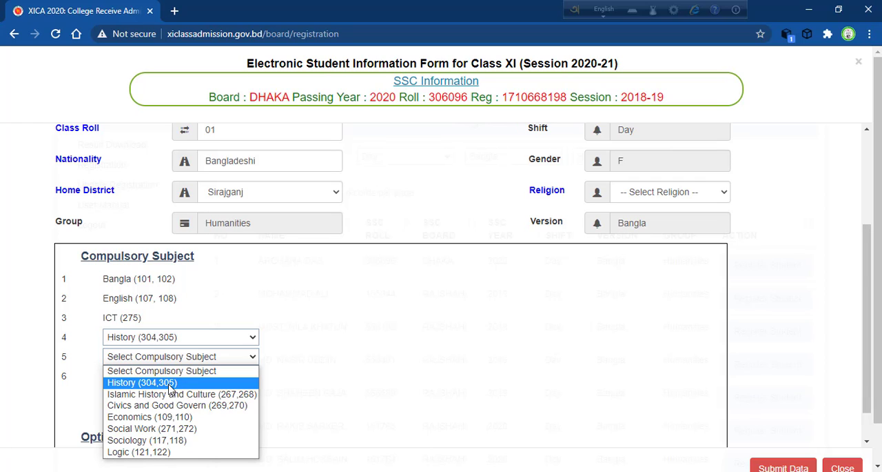
{"action": "left_click", "coordinate": [156, 417]}
{"action": "left_click", "coordinate": [207, 378]}
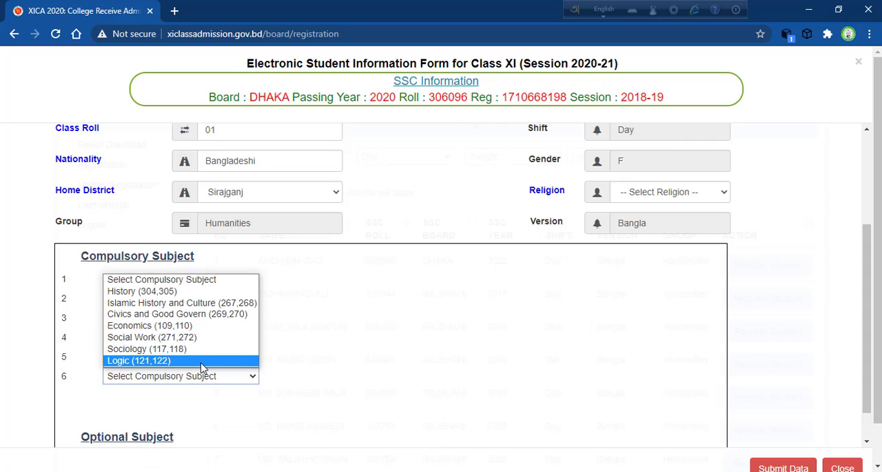
{"action": "left_click", "coordinate": [203, 360]}
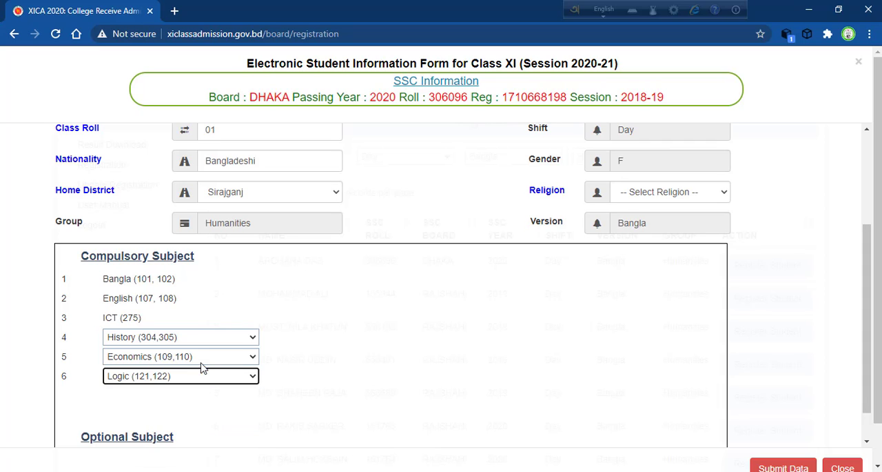
Step: Choose Islamic History and Culture (267,268) as the optional subject
{"action": "left_click", "coordinate": [868, 443]}
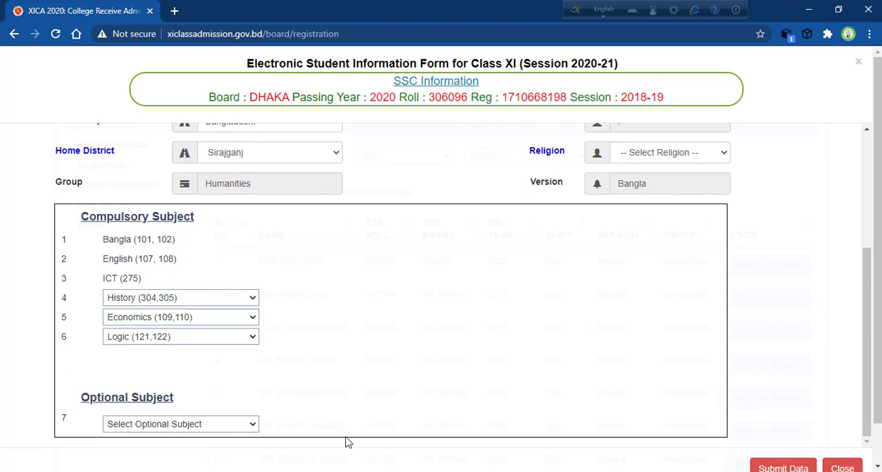
{"action": "left_click", "coordinate": [229, 423]}
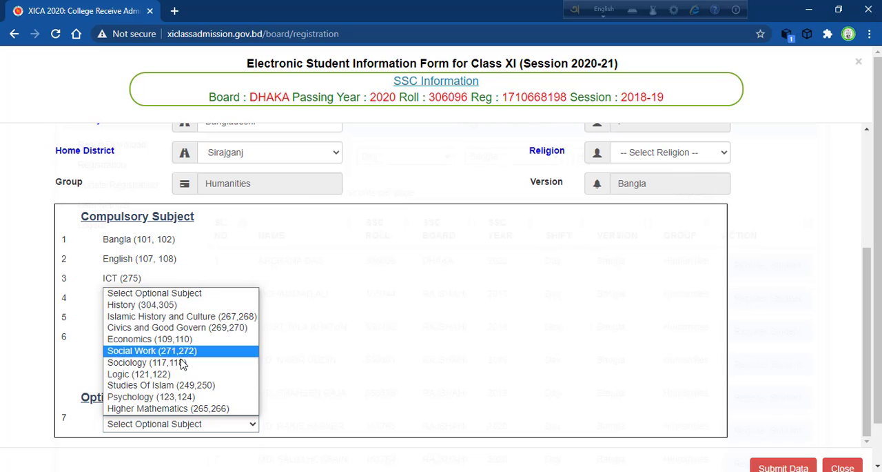
{"action": "left_click", "coordinate": [179, 317]}
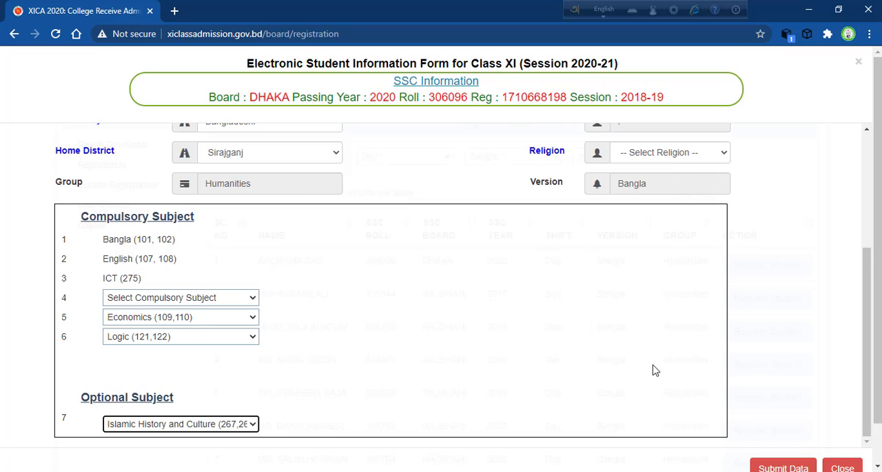
Step: Check the photo format requirements and set the student's religion to Hinduism
{"action": "left_click", "coordinate": [868, 131]}
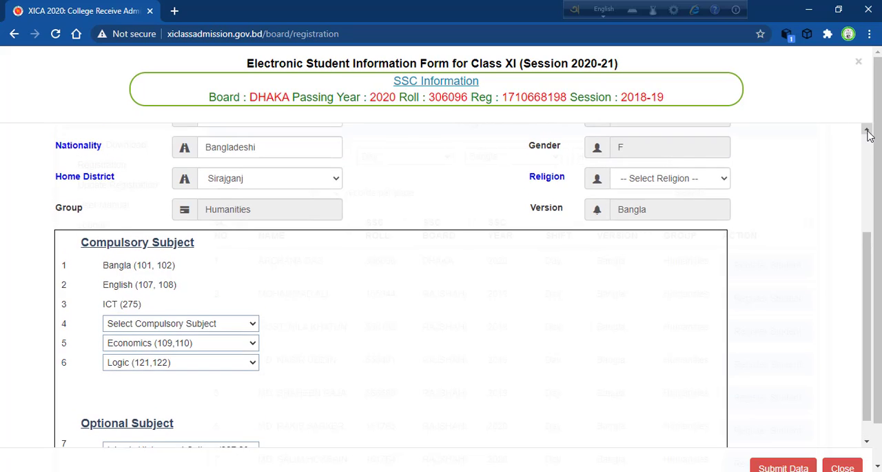
{"action": "left_click", "coordinate": [868, 131]}
{"action": "left_click", "coordinate": [868, 131]}
{"action": "left_click", "coordinate": [868, 131]}
{"action": "left_click", "coordinate": [868, 131]}
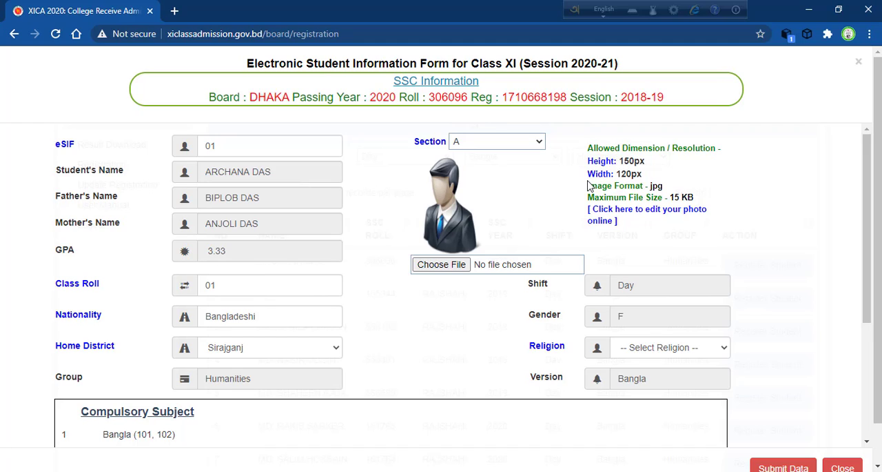
{"action": "double_click", "coordinate": [651, 186]}
{"action": "left_click", "coordinate": [578, 206]}
{"action": "left_click", "coordinate": [680, 352]}
{"action": "left_click", "coordinate": [663, 387]}
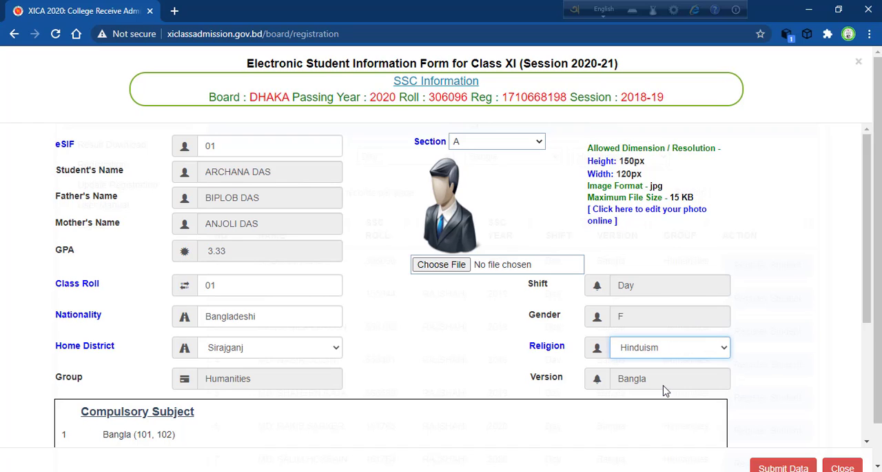
{"action": "left_click", "coordinate": [667, 355]}
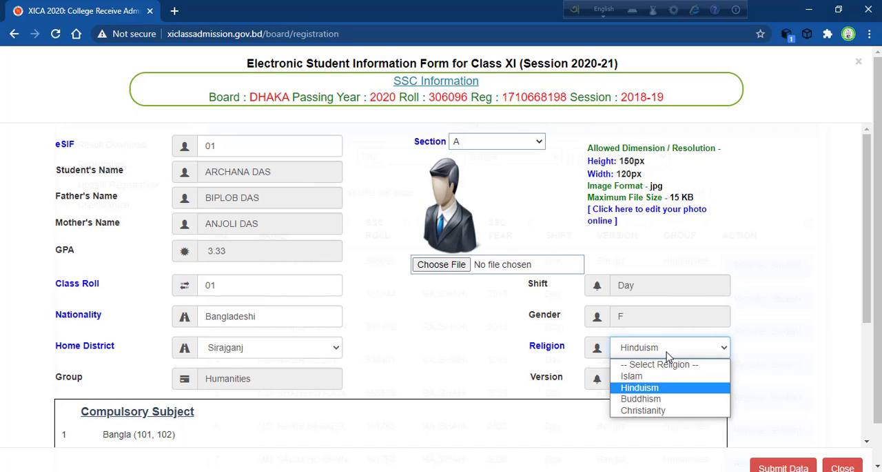
{"action": "left_click", "coordinate": [487, 335]}
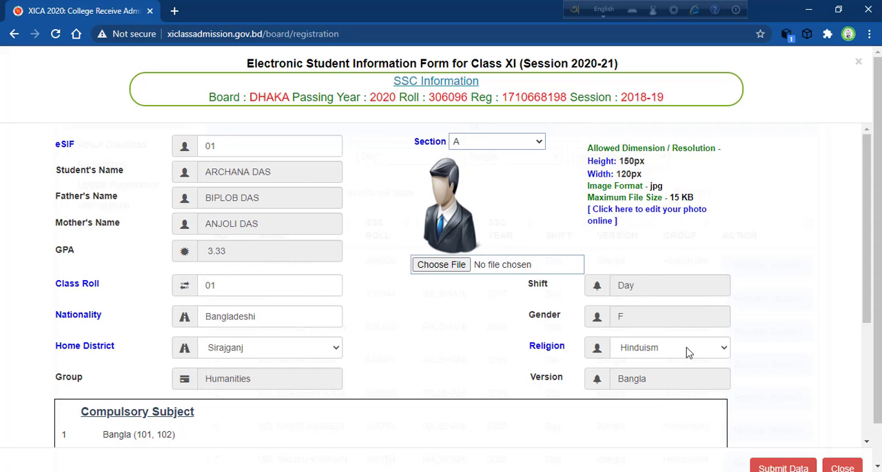
Step: Review the form's entries from the personal details down to the optional subject, and close the form without submitting it
{"action": "left_click", "coordinate": [867, 442]}
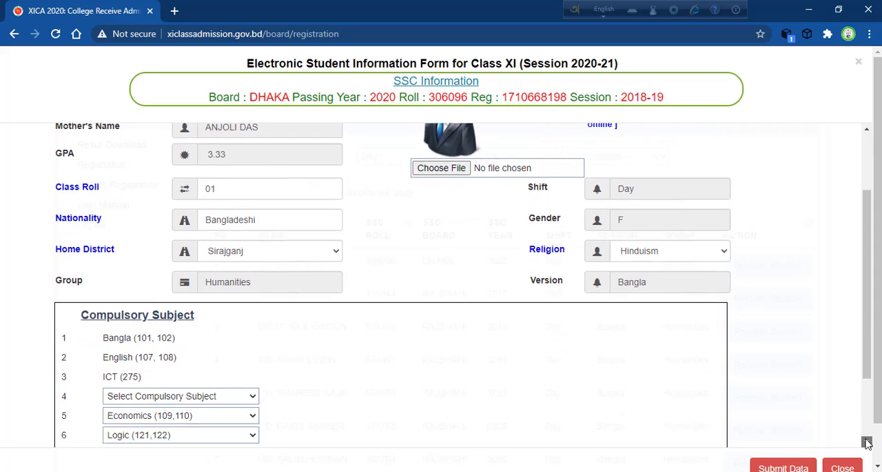
{"action": "left_click", "coordinate": [868, 442]}
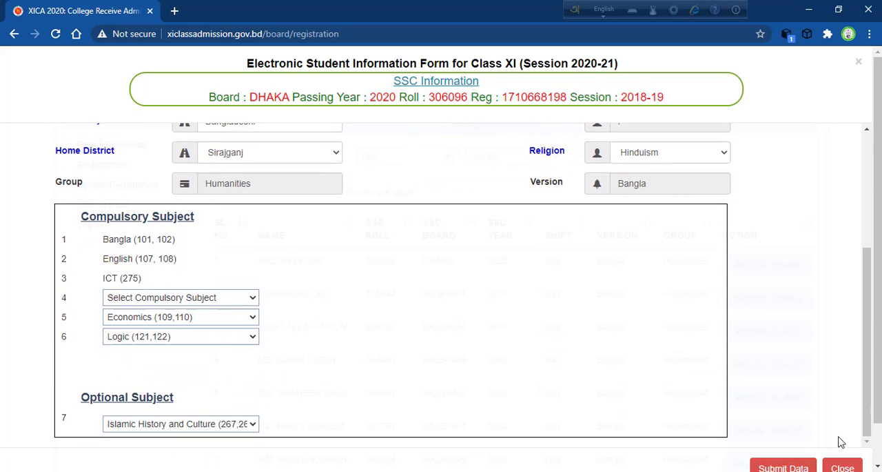
{"action": "scroll", "coordinate": [868, 193], "scroll_direction": "up", "scroll_amount": 3}
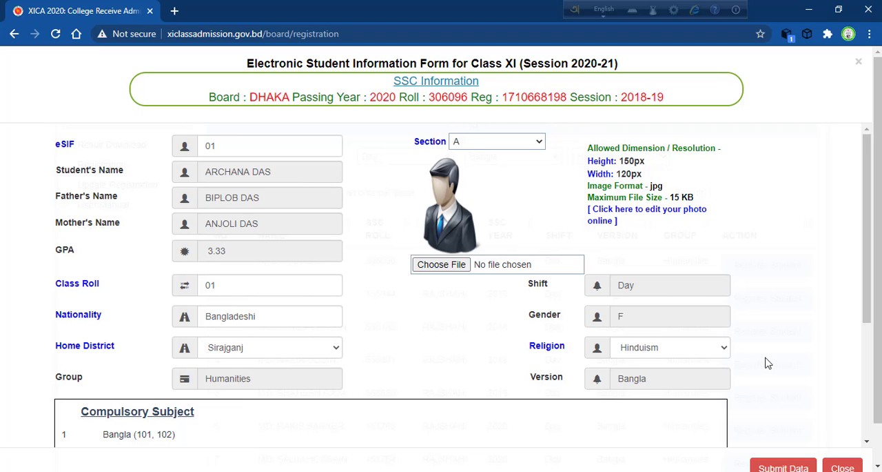
{"action": "left_click", "coordinate": [867, 408]}
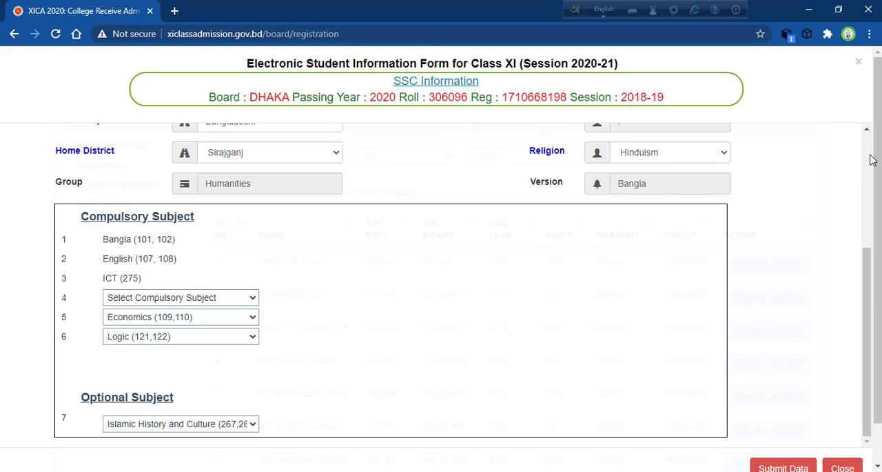
{"action": "scroll", "coordinate": [871, 160], "scroll_direction": "up", "scroll_amount": 3}
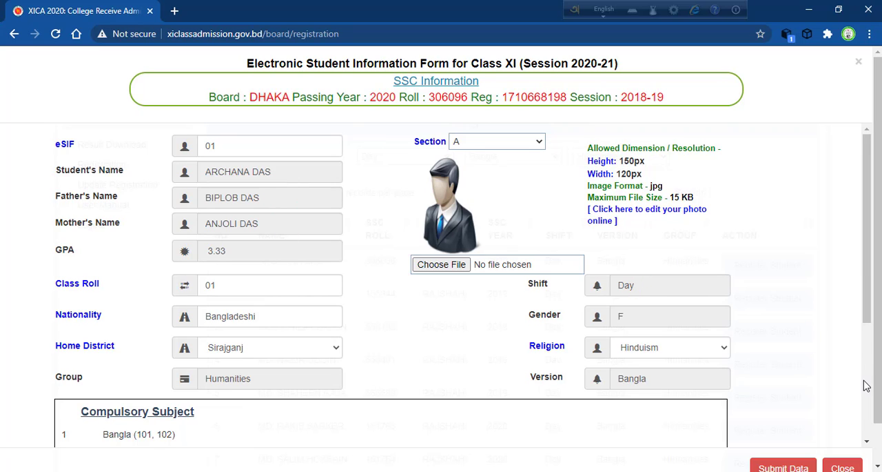
{"action": "scroll", "coordinate": [867, 385], "scroll_direction": "down", "scroll_amount": 3}
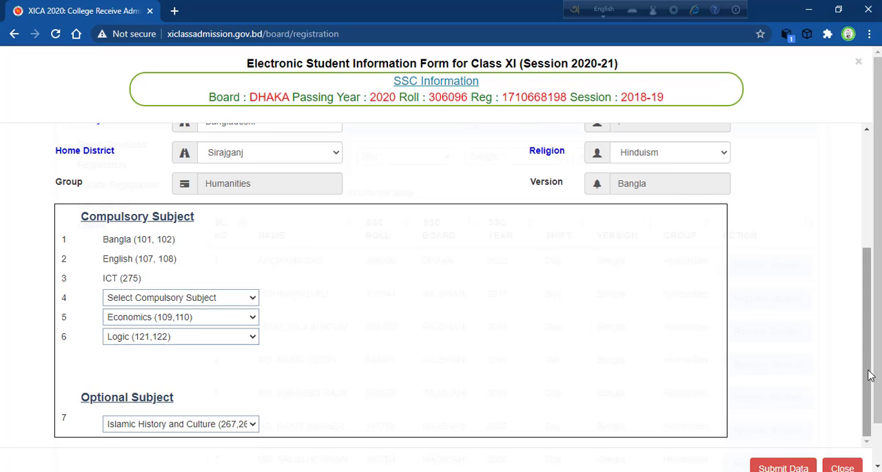
{"action": "left_click_drag", "start_coordinate": [869, 376], "coordinate": [870, 238]}
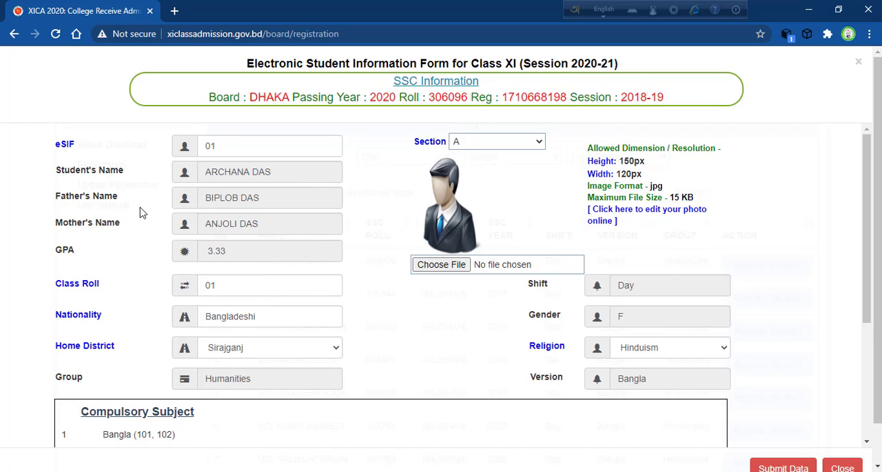
{"action": "left_click", "coordinate": [644, 353]}
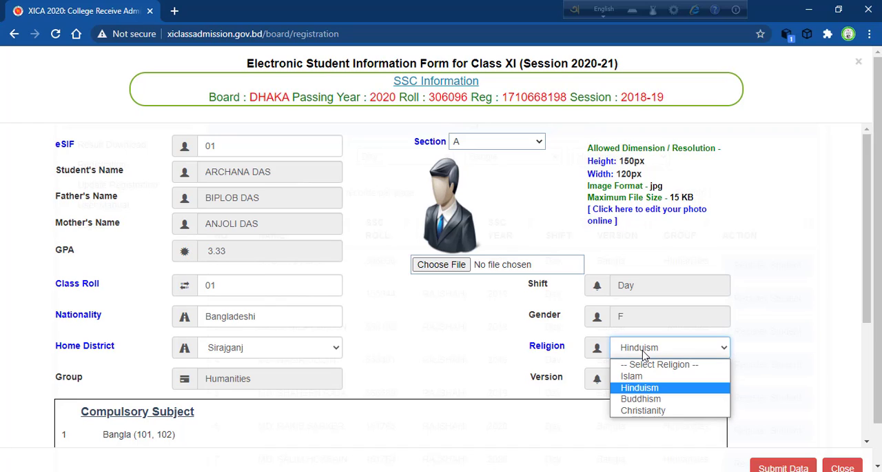
{"action": "left_click", "coordinate": [443, 339]}
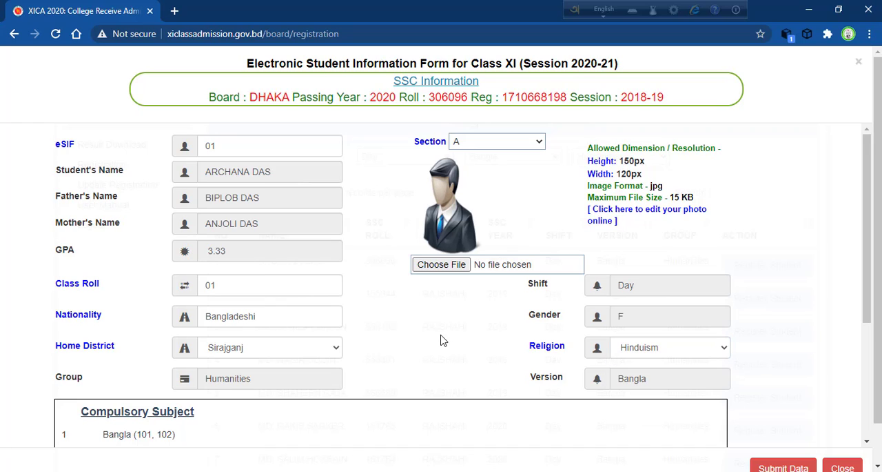
{"action": "left_click", "coordinate": [867, 406]}
{"action": "left_click", "coordinate": [842, 468]}
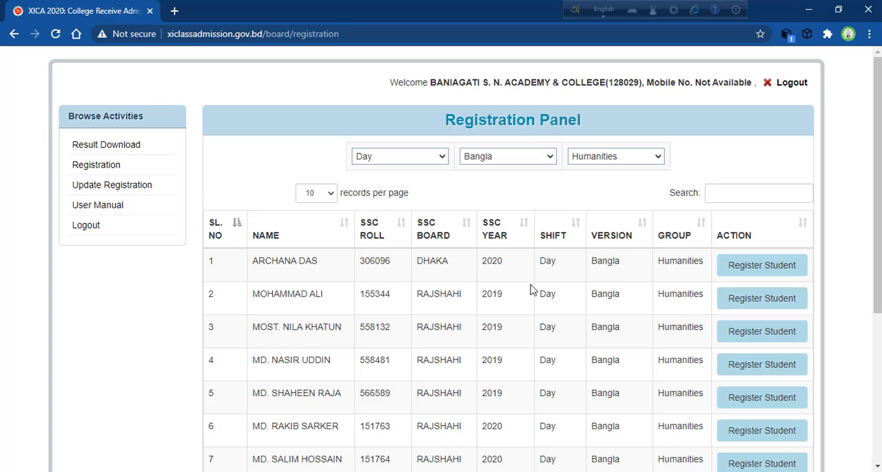
Step: Open the registration update page and list the registered students for Day shift, Bangla version and Humanities group
{"action": "left_click", "coordinate": [112, 184]}
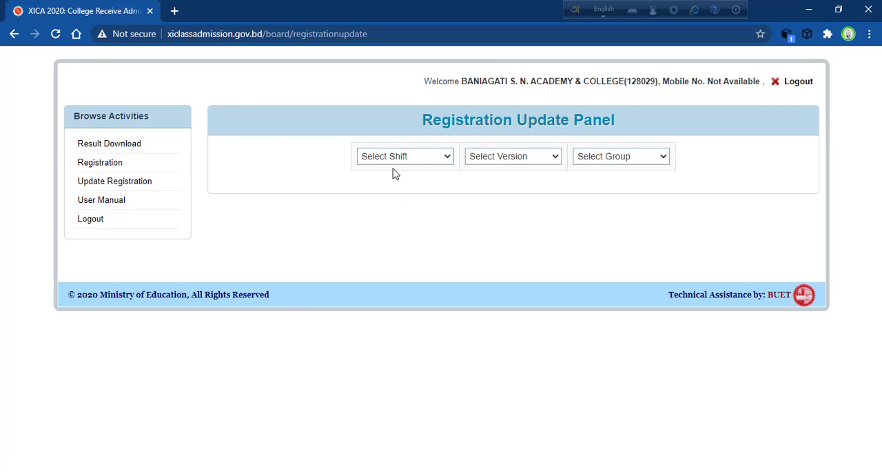
{"action": "left_click", "coordinate": [401, 159]}
{"action": "left_click", "coordinate": [399, 184]}
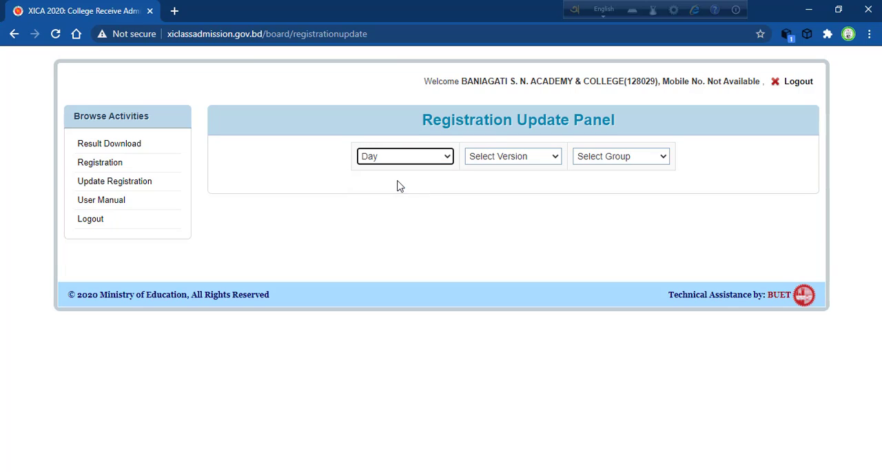
{"action": "left_click", "coordinate": [488, 159]}
{"action": "left_click", "coordinate": [490, 183]}
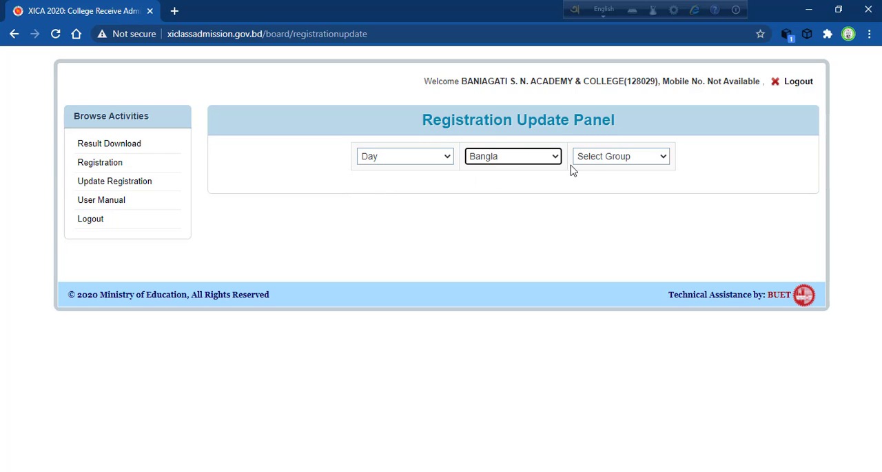
{"action": "left_click", "coordinate": [592, 161]}
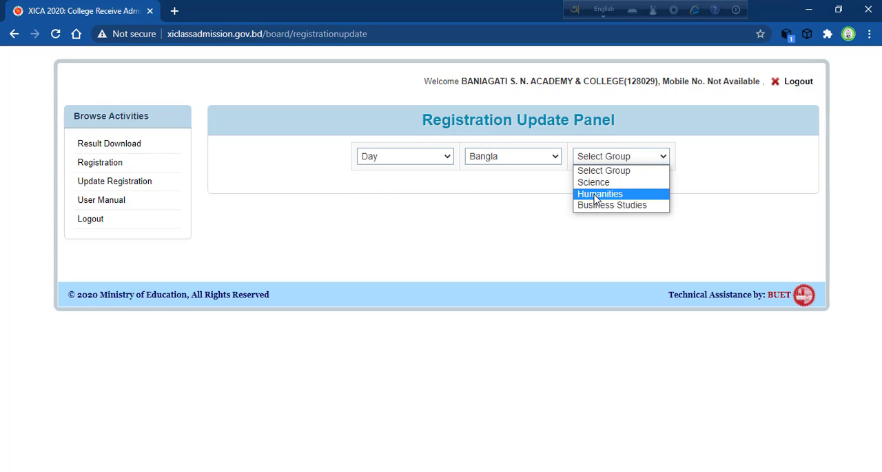
{"action": "key", "text": "Return"}
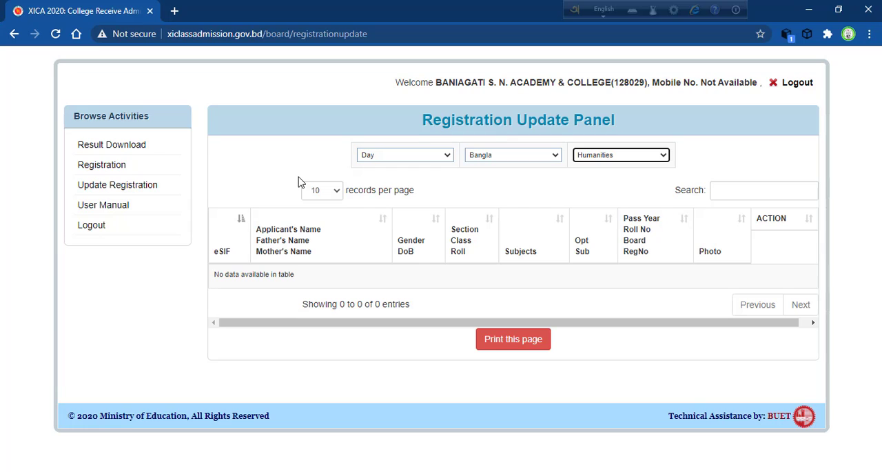
Step: Log out of the admission system, return to the registration update page, and log out again
{"action": "left_click", "coordinate": [91, 231]}
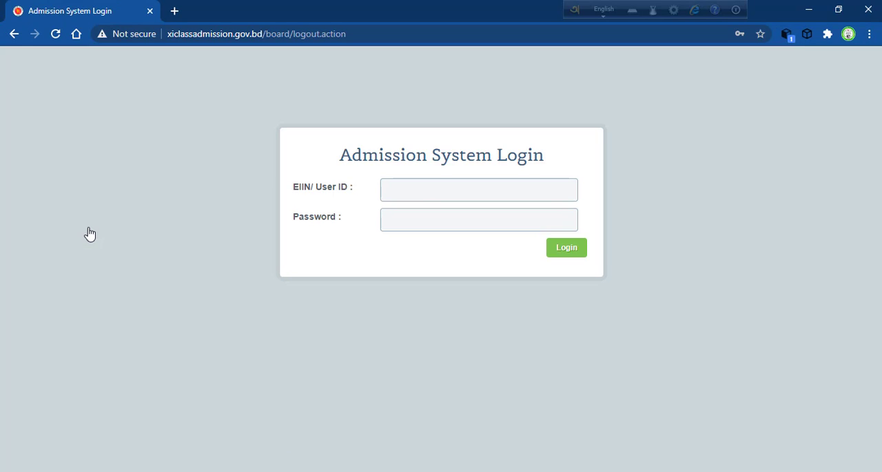
{"action": "left_click", "coordinate": [13, 34]}
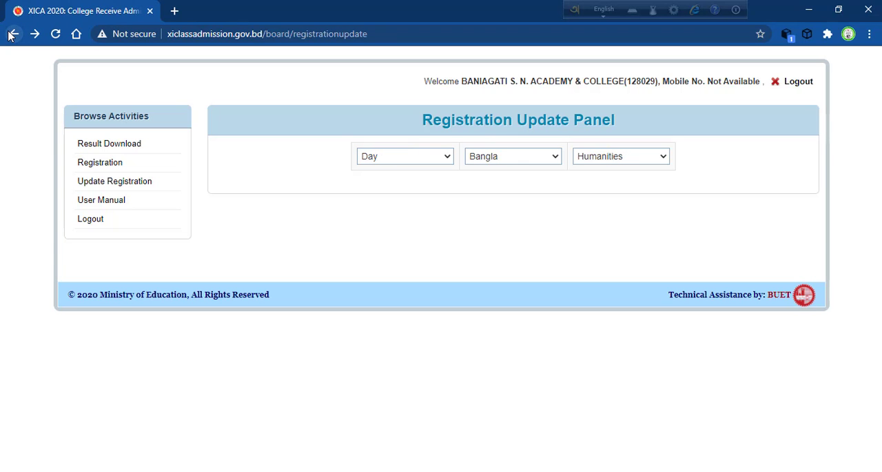
{"action": "left_click", "coordinate": [91, 226]}
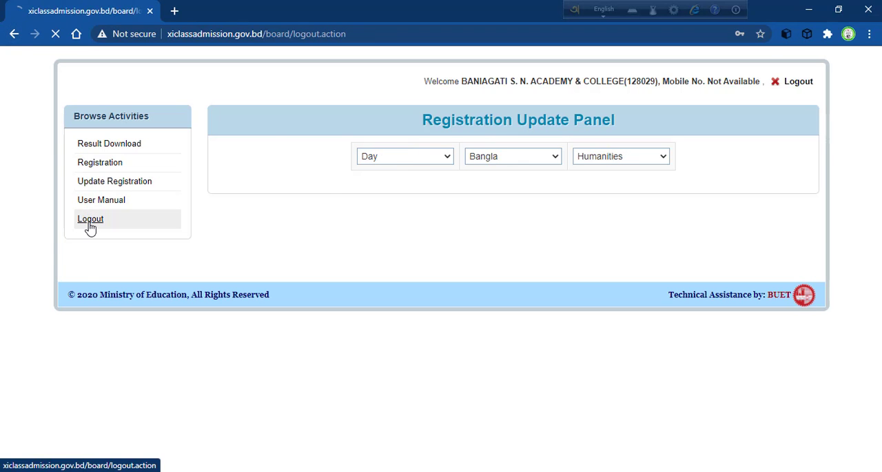